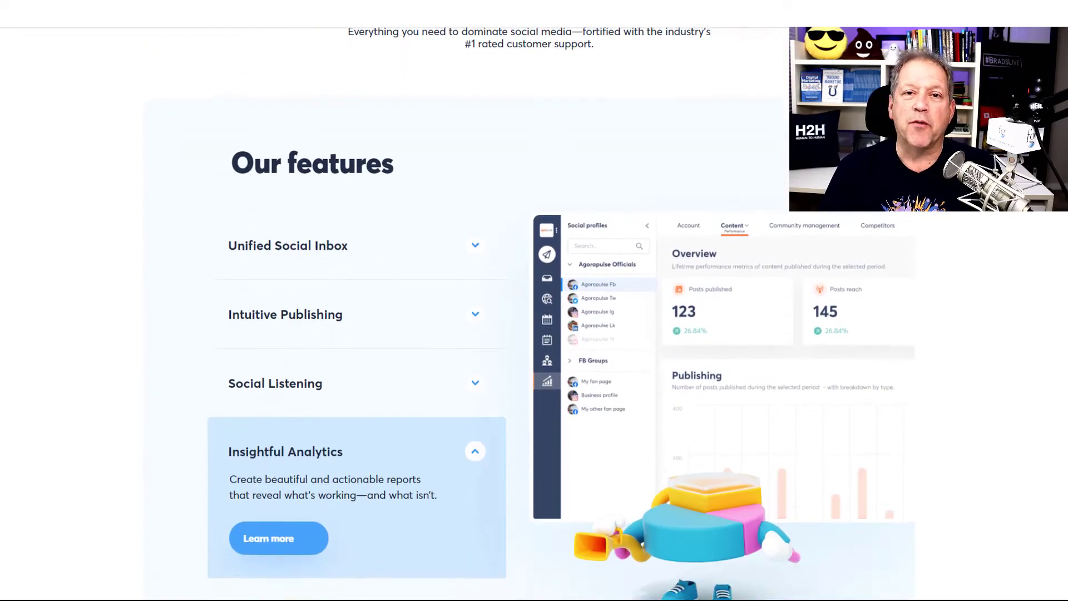
# Step: Expand the Unified Social Inbox, Intuitive Publishing, Social Listening and Insightful Analytics descriptions
pyautogui.click(478, 185)
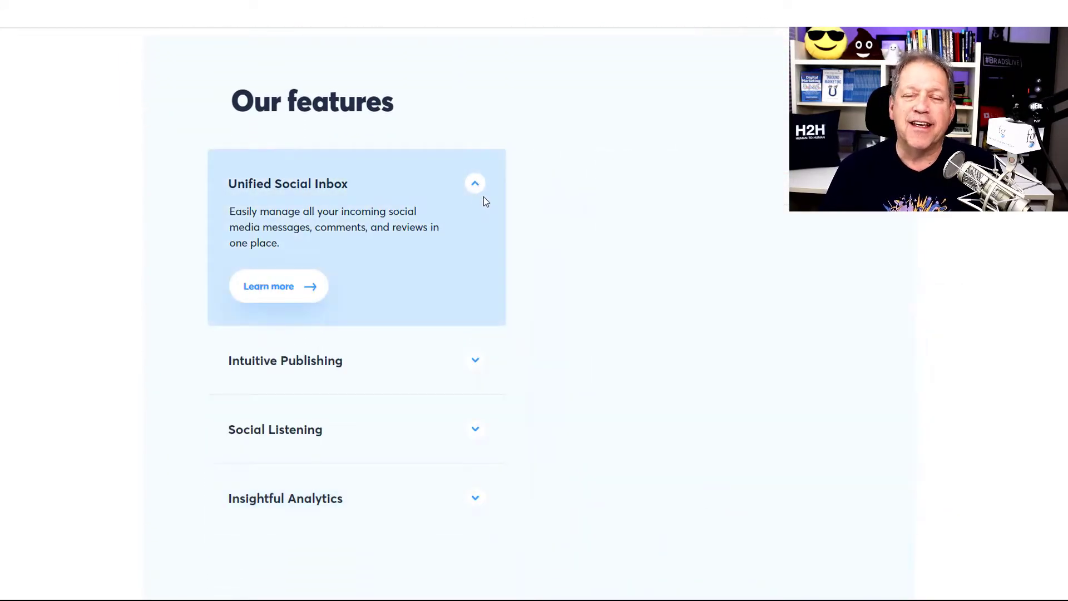
pyautogui.click(475, 361)
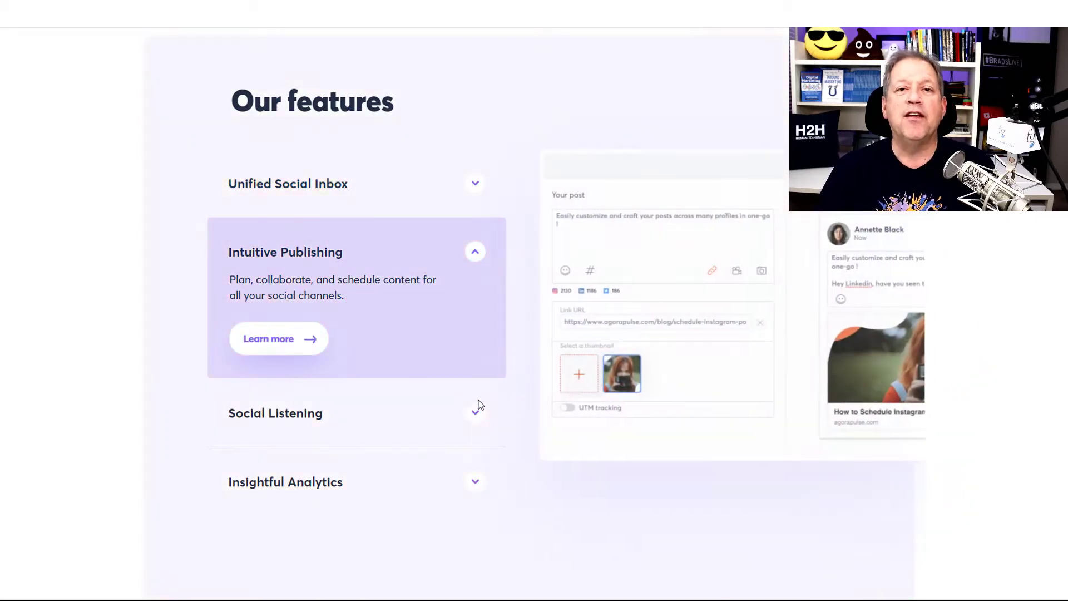
pyautogui.click(478, 415)
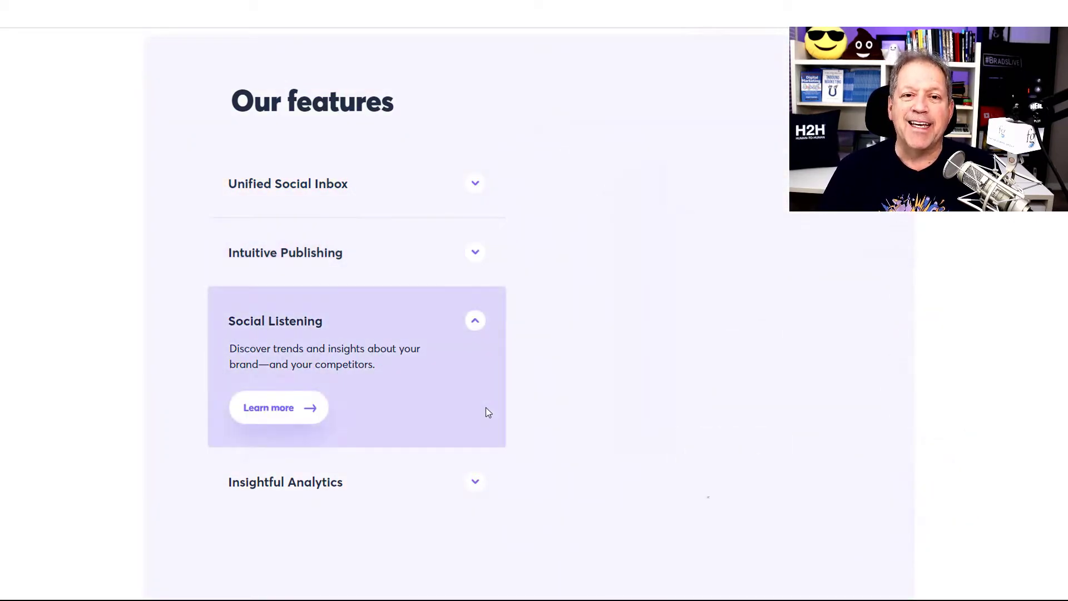
pyautogui.click(476, 486)
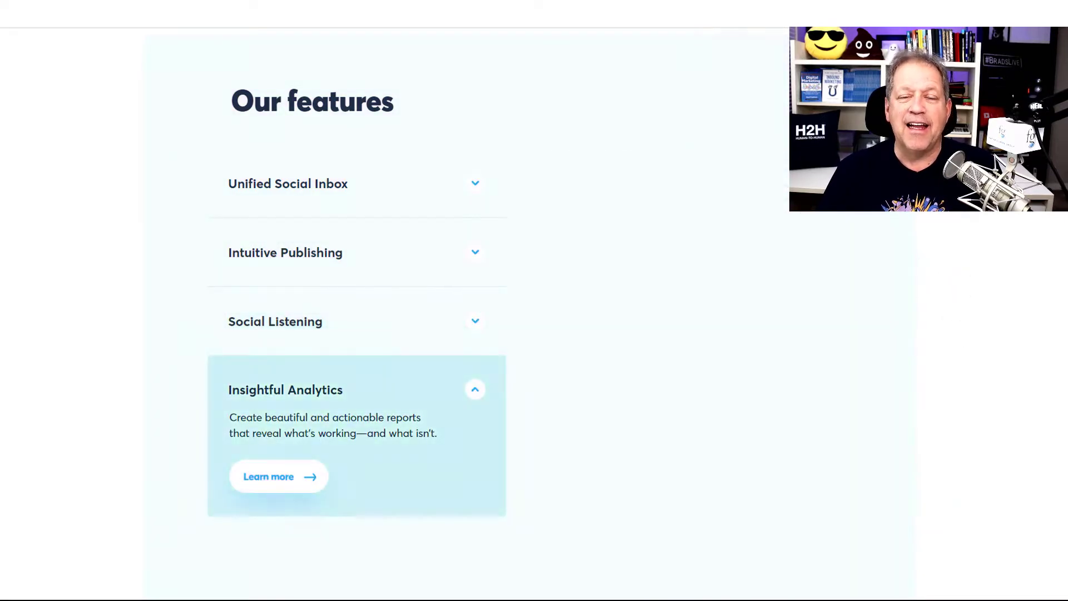
pyautogui.scroll(-1, 534, 334)
pyautogui.scroll(-2, 534, 334)
pyautogui.scroll(-2, 534, 333)
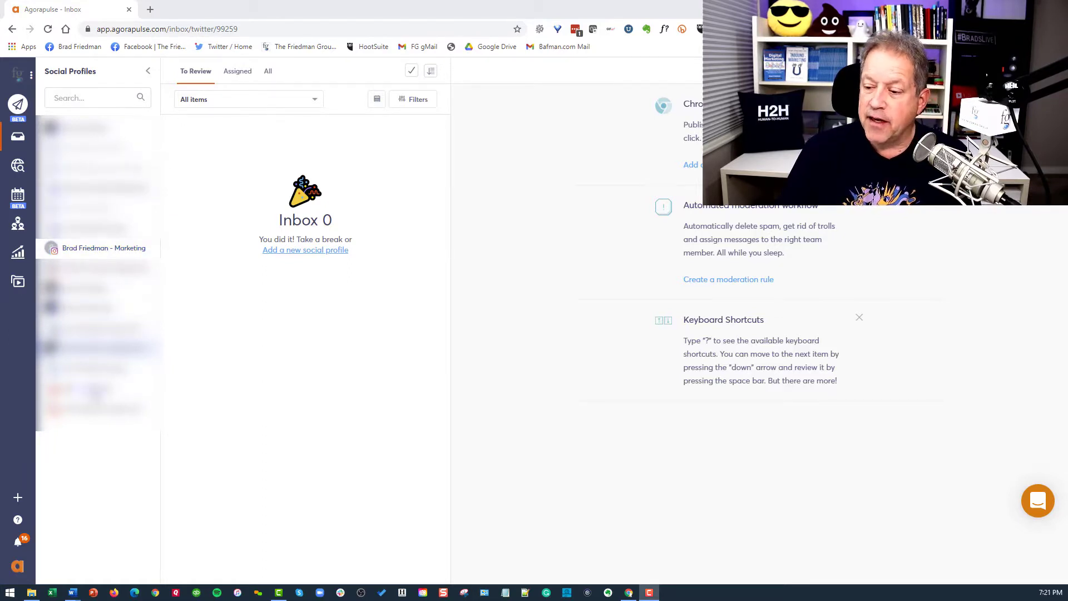
# Step: Select the Marketing Instagram profile and start a new post in the Publish composer
pyautogui.click(77, 249)
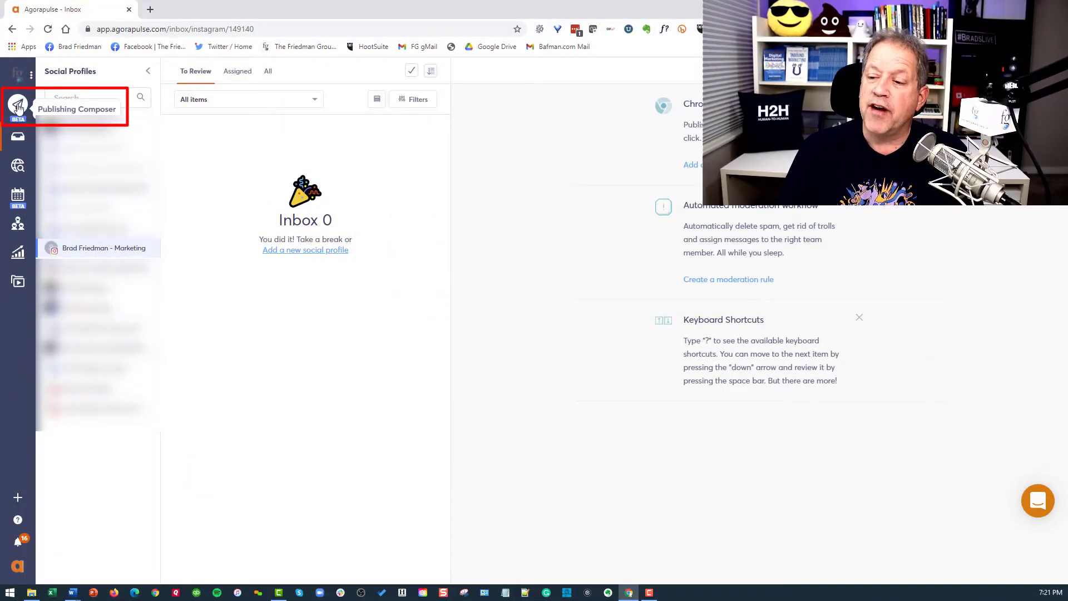
pyautogui.click(18, 107)
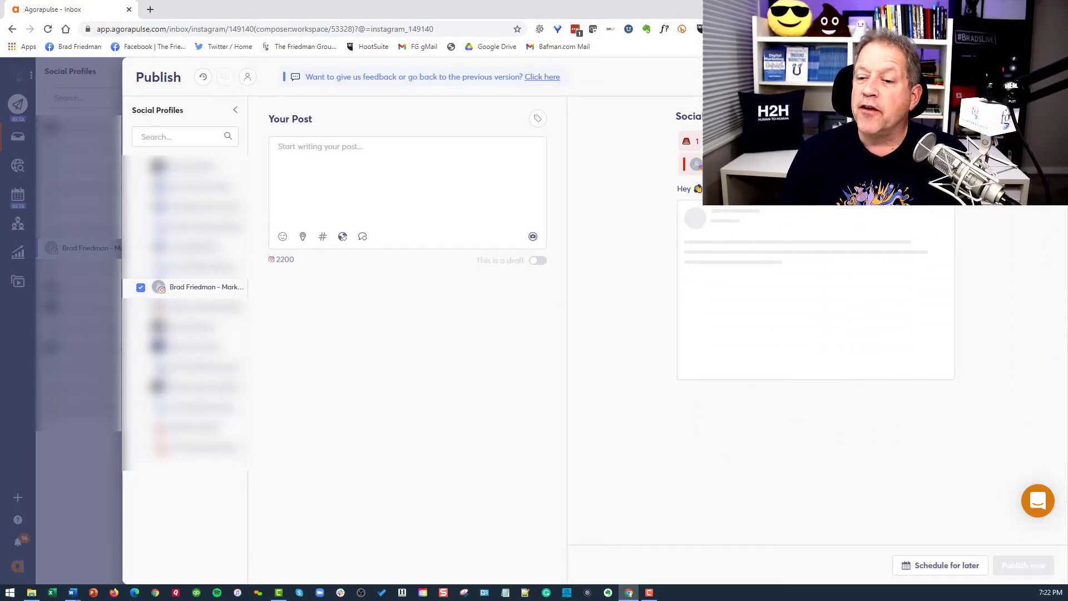
# Step: Bring up the post's add-media options to design an image with Canva
pyautogui.click(532, 238)
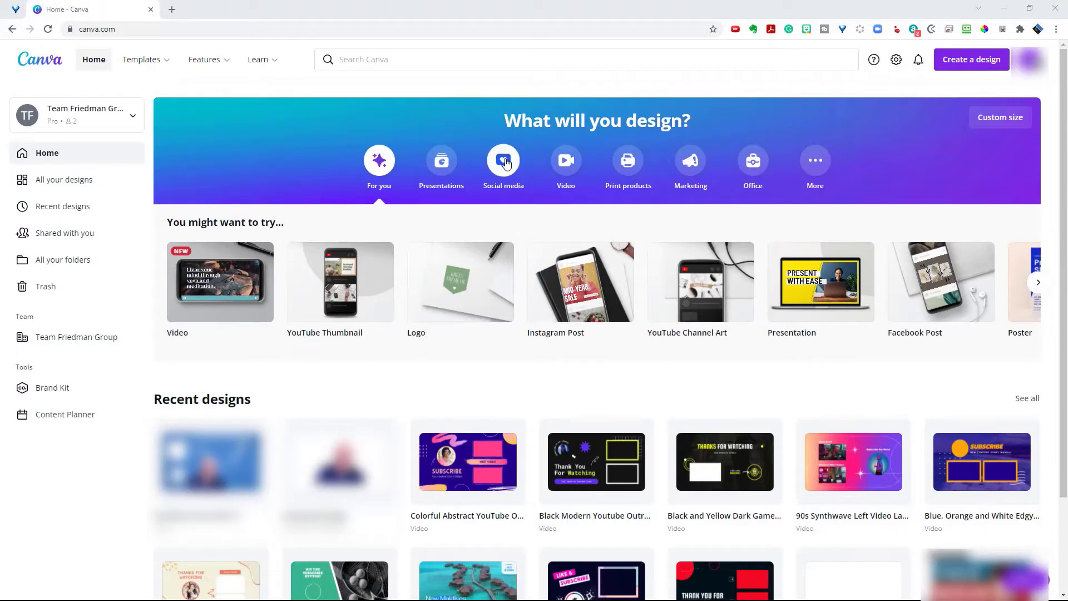
# Step: Browse Canva's social media templates, including Instagram Post, and list the Create a design options
pyautogui.click(505, 161)
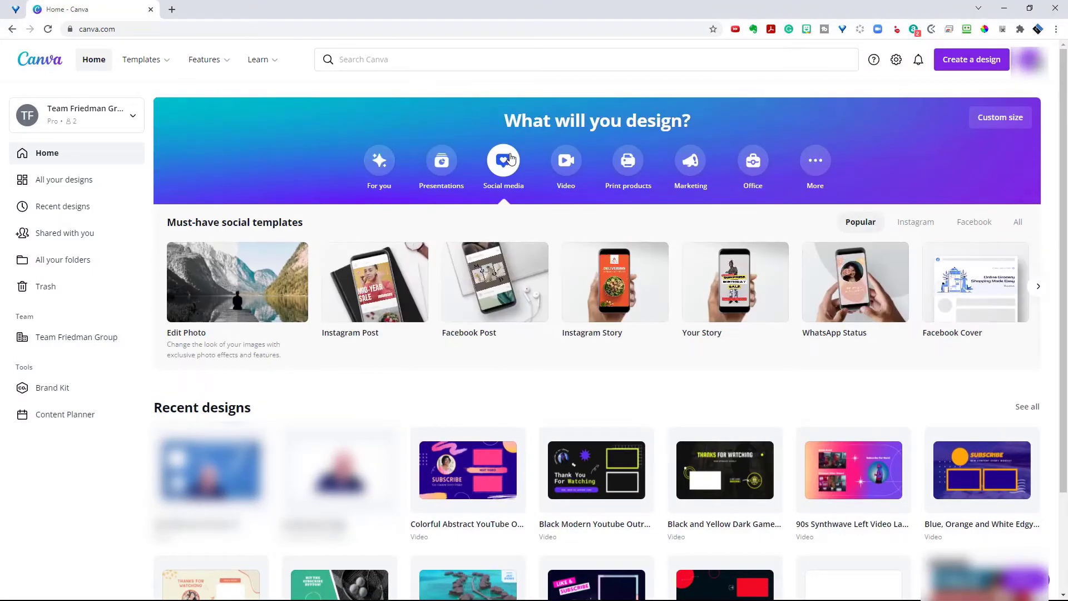
pyautogui.click(1037, 287)
pyautogui.click(1037, 288)
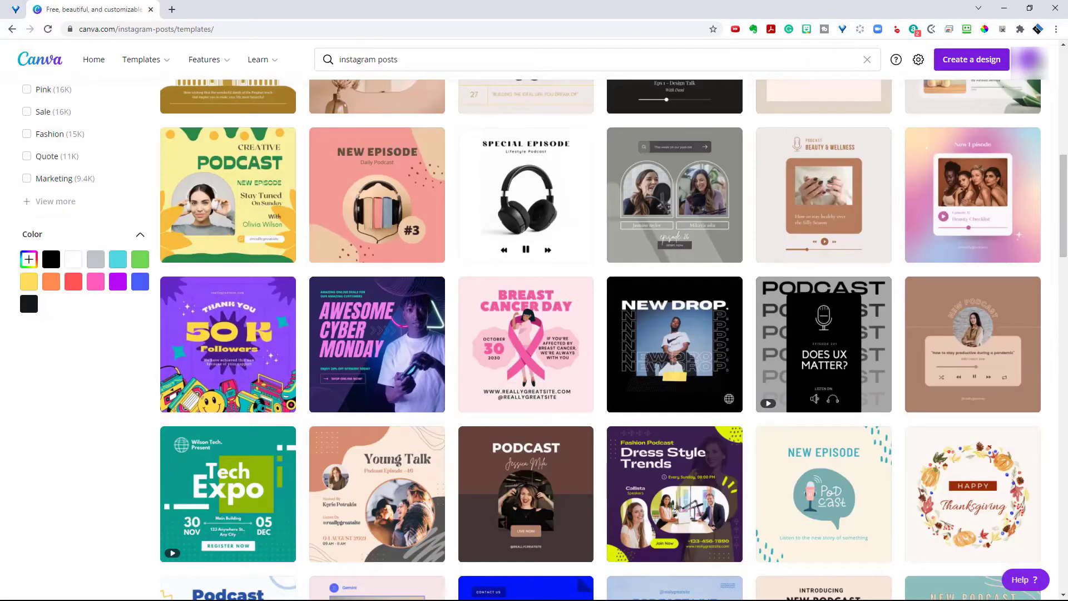
pyautogui.click(972, 60)
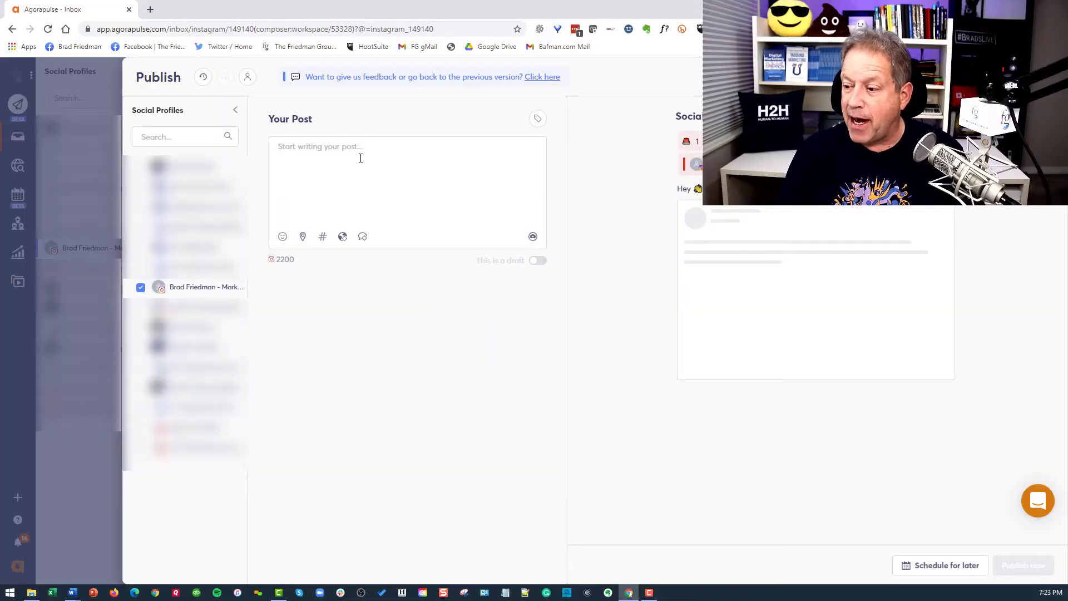
# Step: Paste the feature caption with hashtags into the post and attach the Agorapulse logo image
pyautogui.click(282, 156)
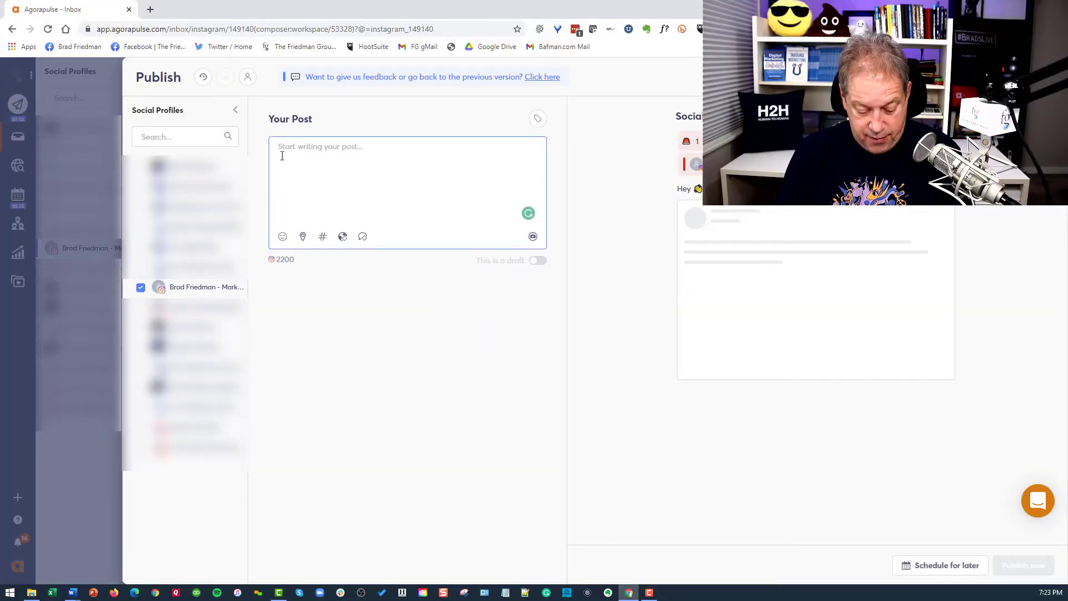
pyautogui.write("I'm showing off the features of Agorapulse! It's the social media management tool I use for my business and for the work I do with clients. It's got many great features! As you would expect, my favorite feature is the Reporting tool. I love data and making data-driven decisions.  #agorapulse #socialmedia #socialmediamanagement #facebook #data #datadrivendecisions #reporting #reportingtool #digitalmarketing #digitalstrategy")
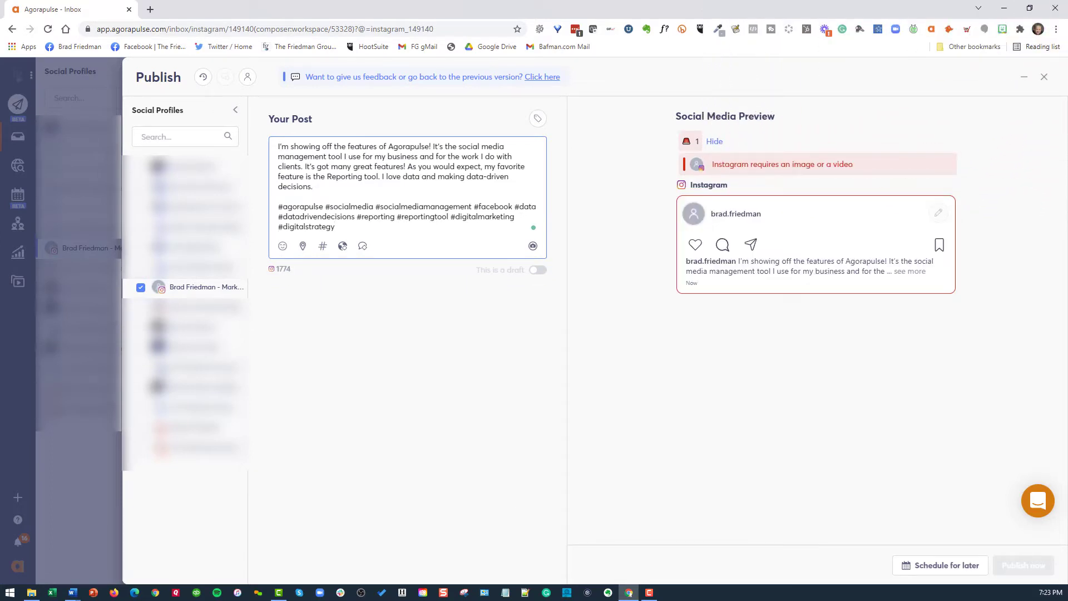
pyautogui.hotkey('alt', 'Tab')
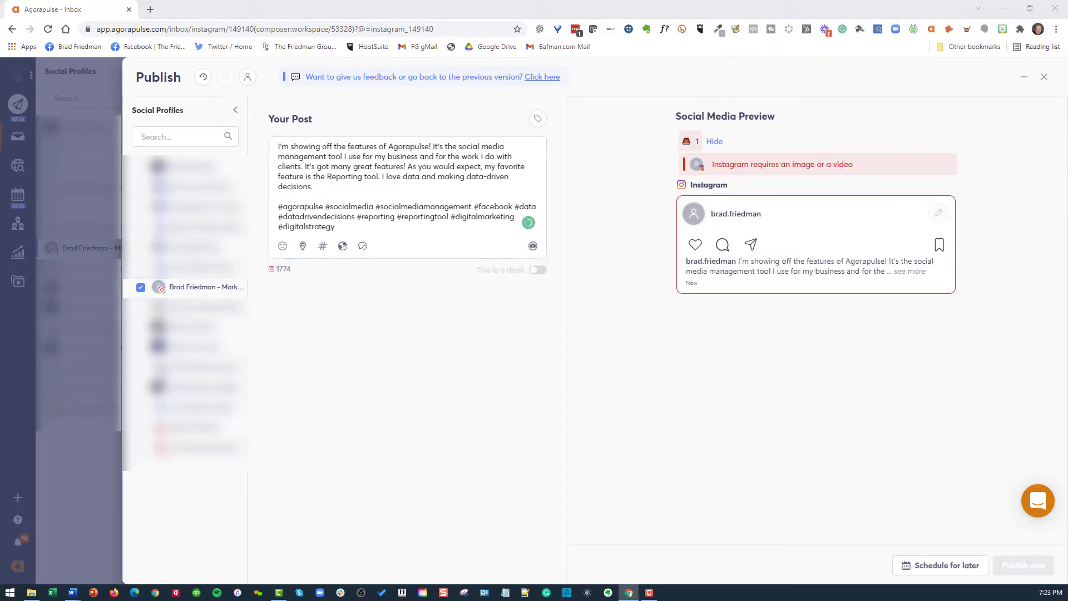
pyautogui.moveTo(256, 332); pyautogui.dragTo(583, 335)
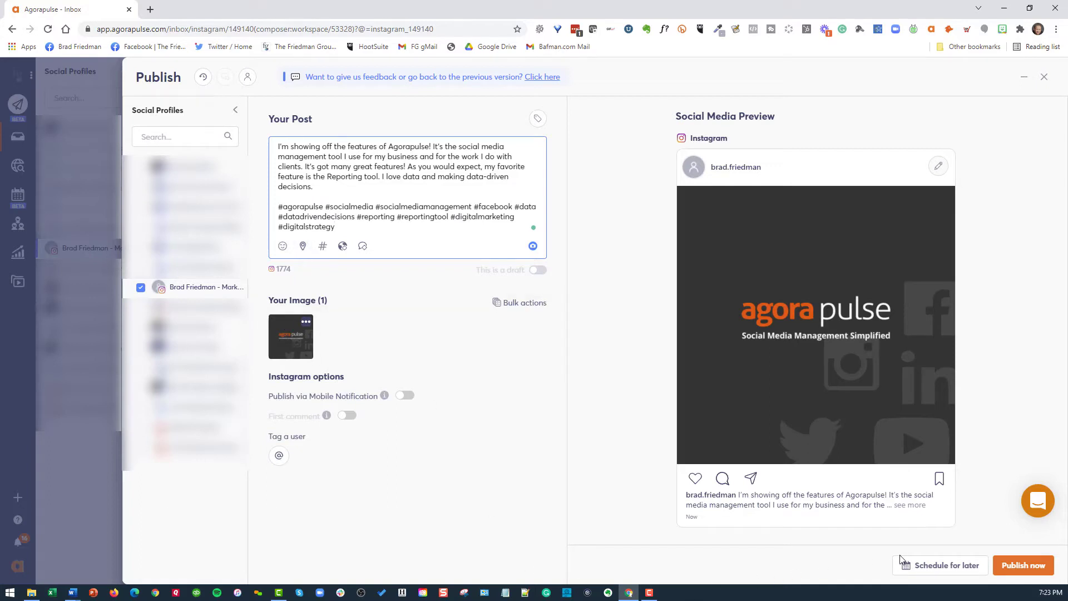
# Step: Schedule the post for later on November 12, 2021 at 7:30am
pyautogui.click(933, 570)
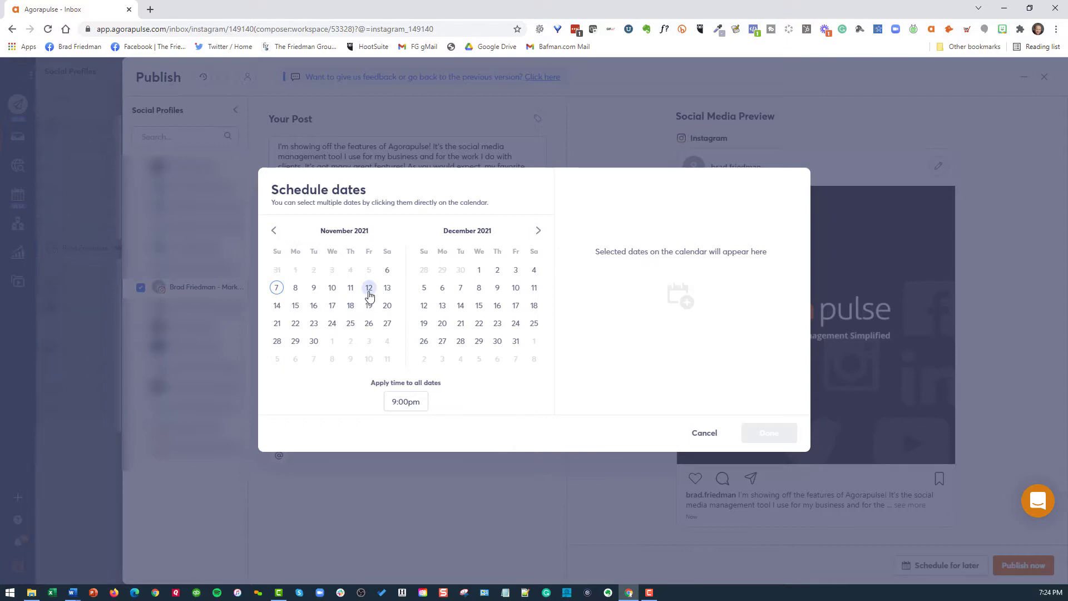
pyautogui.click(369, 288)
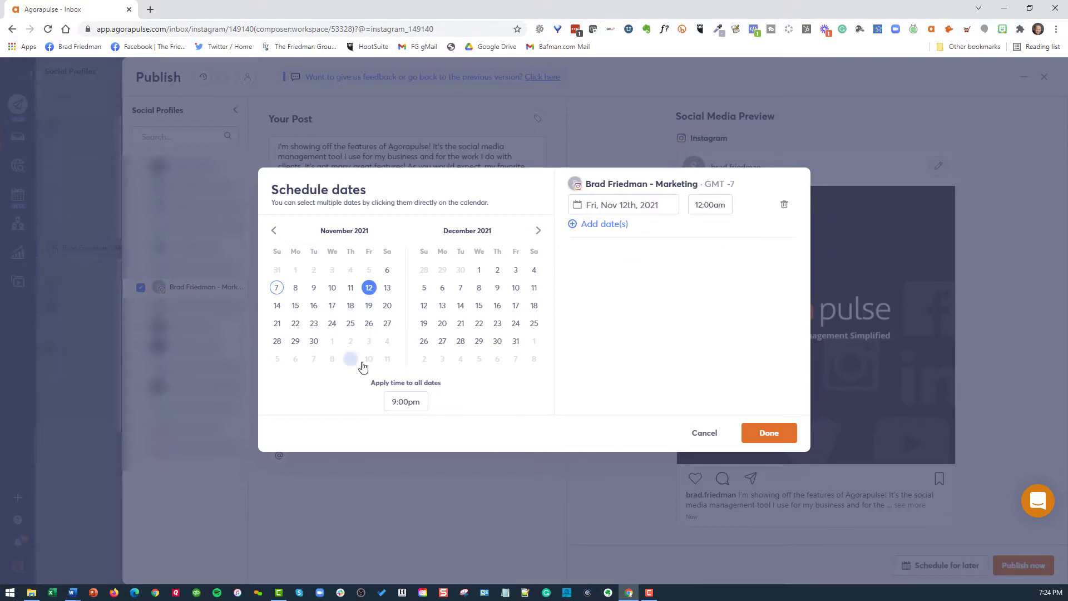
pyautogui.click(710, 207)
pyautogui.scroll(-3, 717, 291)
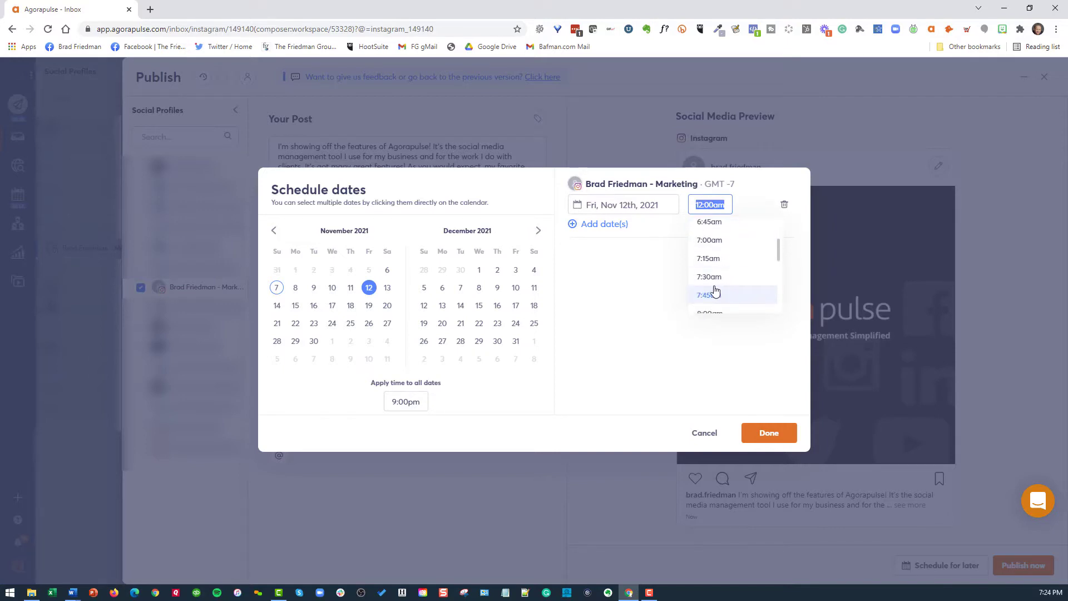
pyautogui.click(711, 284)
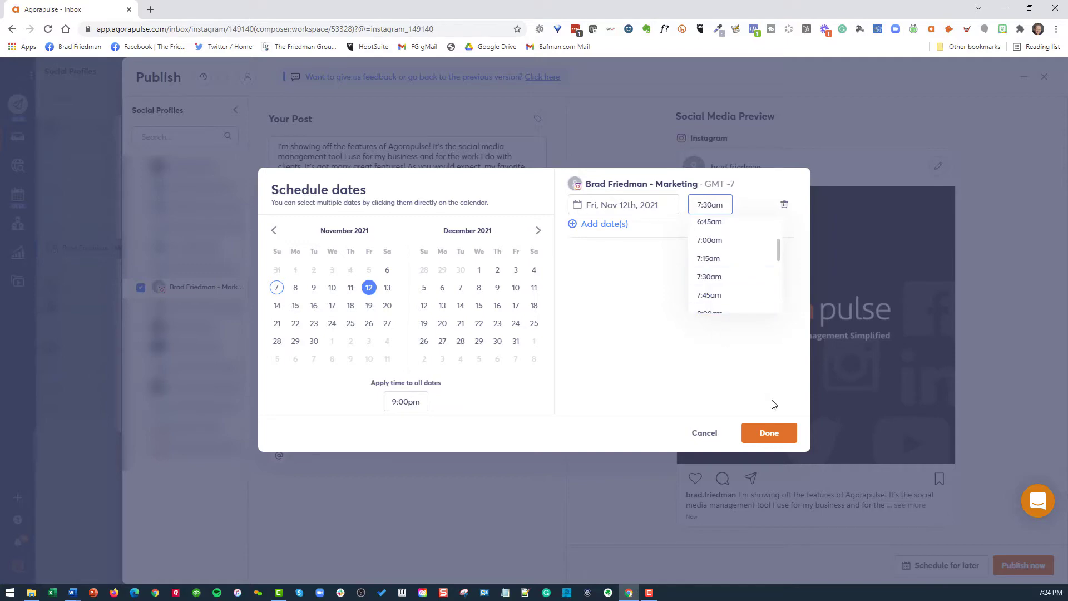
pyautogui.click(777, 429)
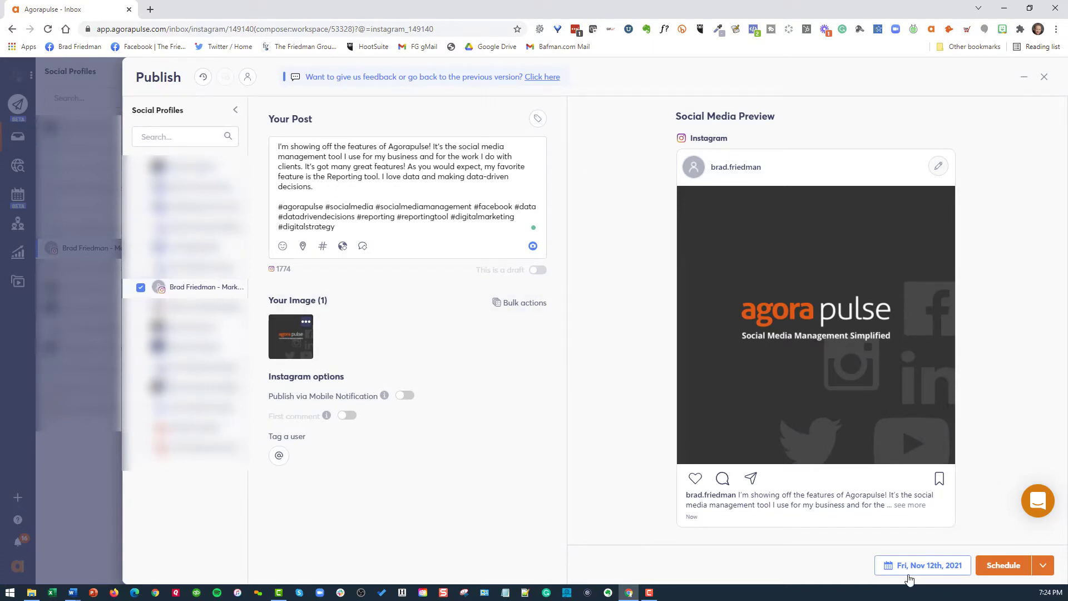
# Step: Confirm the schedule and find the Nov 12, 07:30 post on the publishing calendar
pyautogui.click(997, 566)
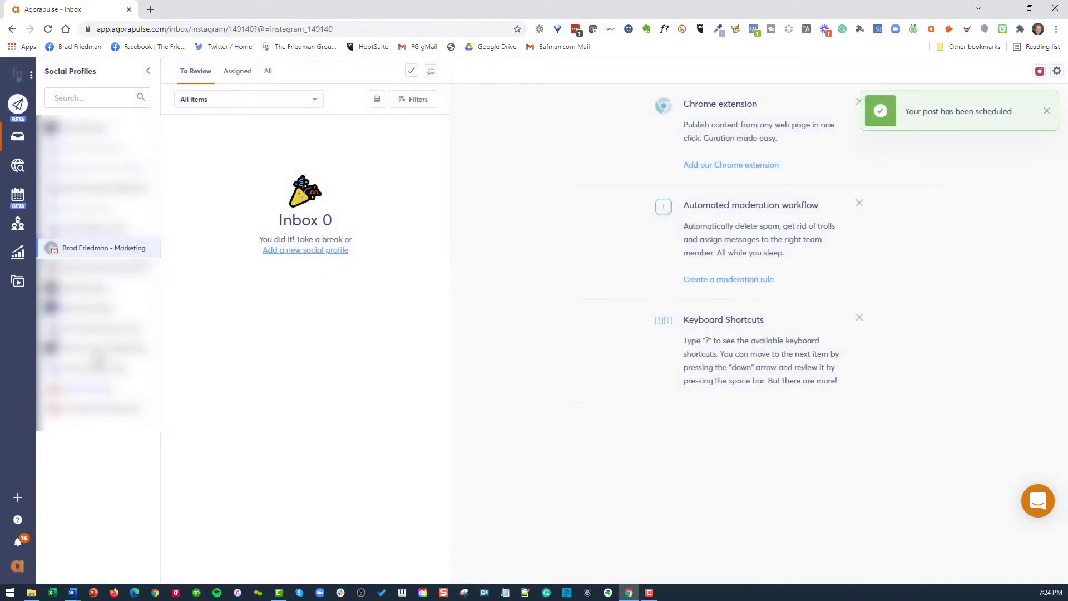
pyautogui.click(17, 198)
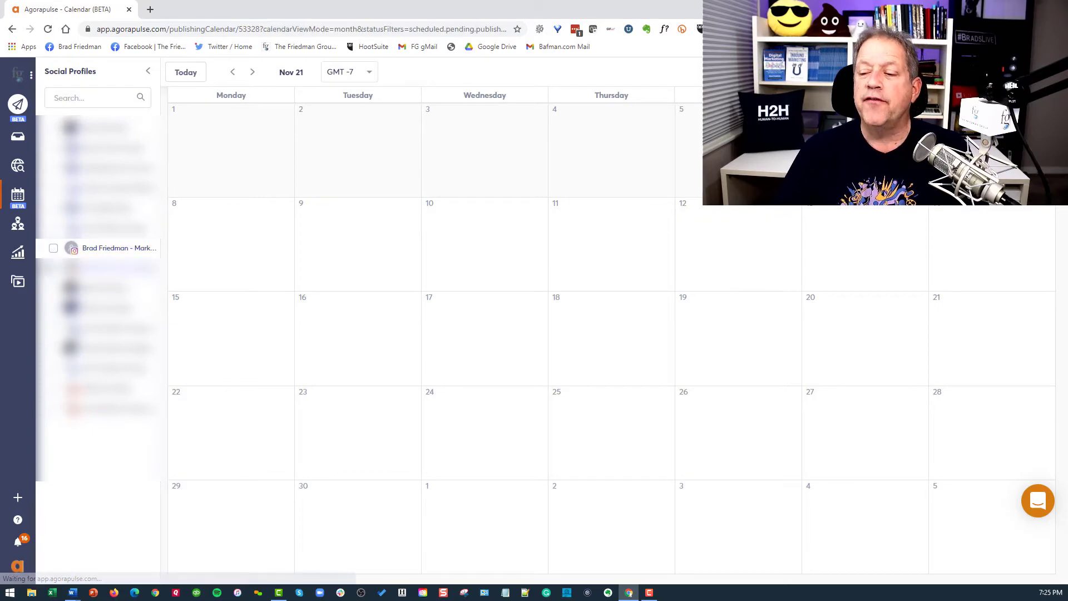
# Step: Go to Reports to view the Facebook Audience overview and growth
pyautogui.click(18, 252)
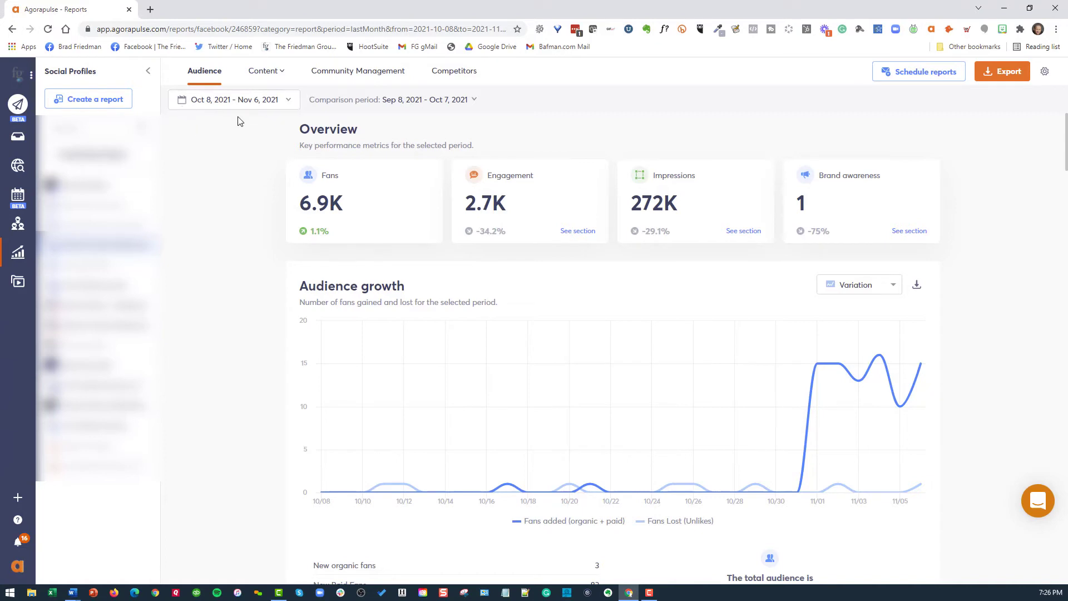
# Step: Set the Facebook report's date range to October 1–31, 2021
pyautogui.click(286, 102)
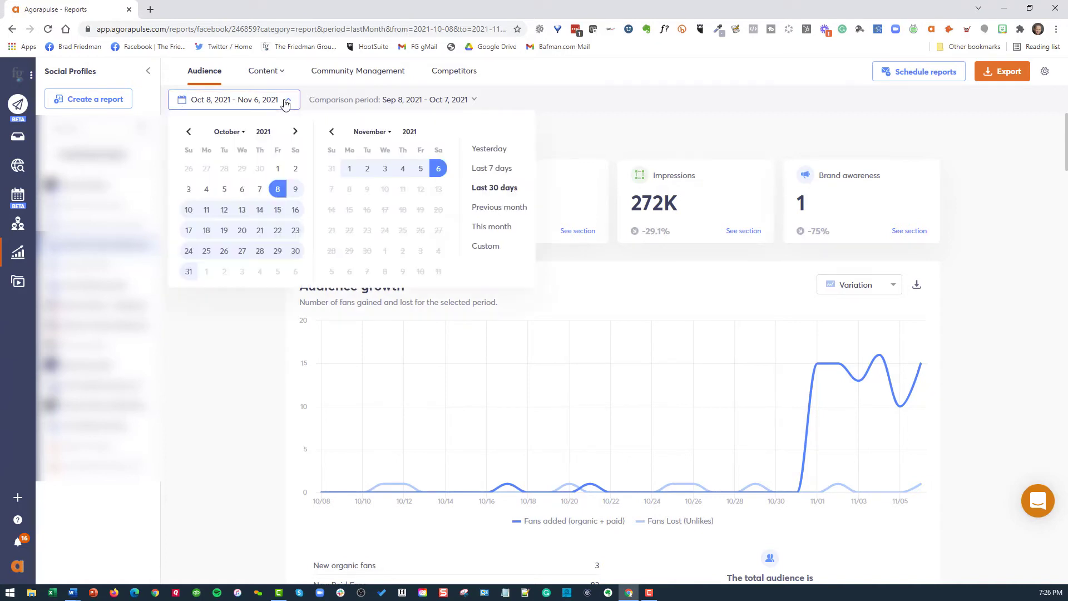
pyautogui.click(278, 169)
pyautogui.click(187, 274)
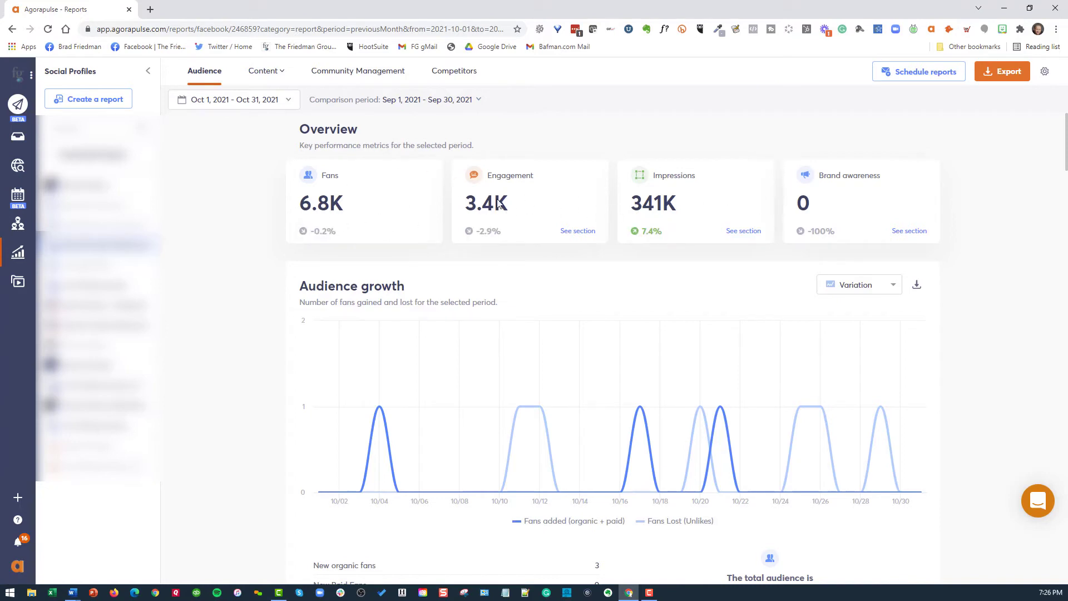
pyautogui.scroll(-1, 211, 197)
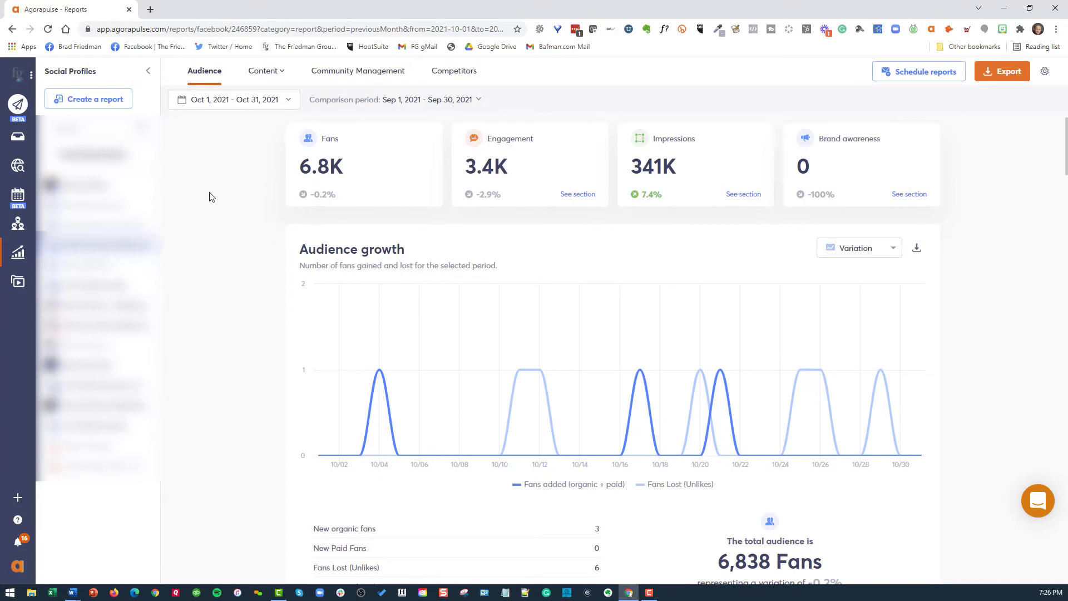
pyautogui.scroll(-2, 212, 203)
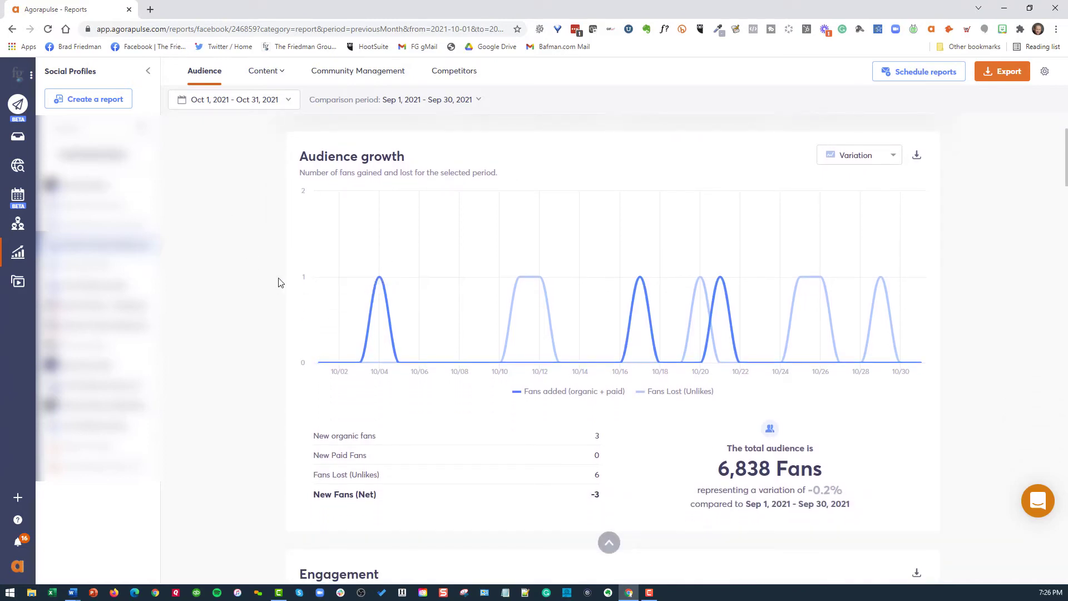
pyautogui.scroll(-4, 280, 282)
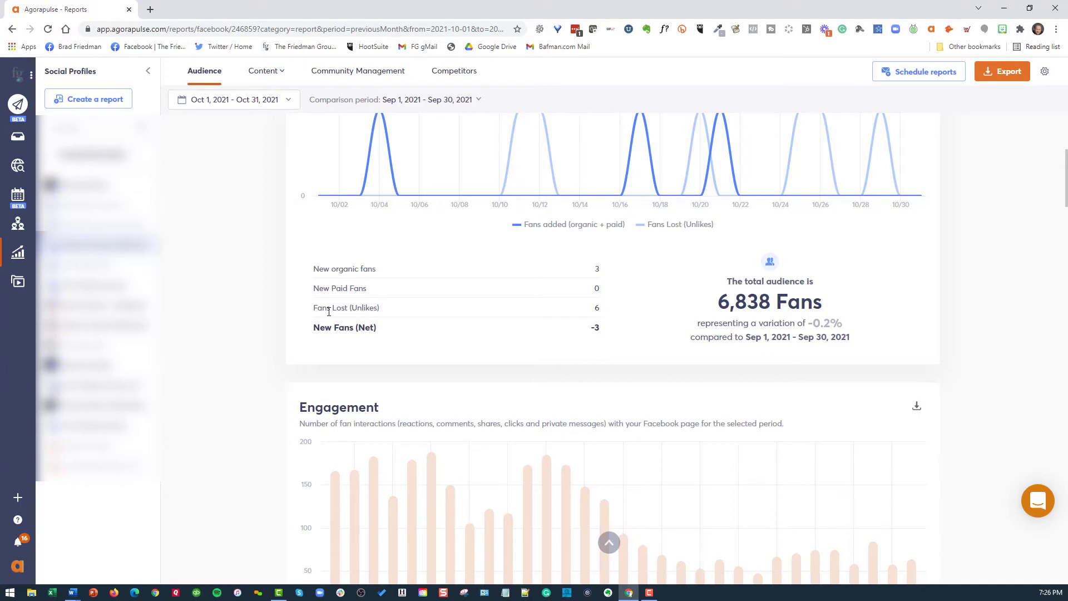
pyautogui.scroll(-2, 328, 319)
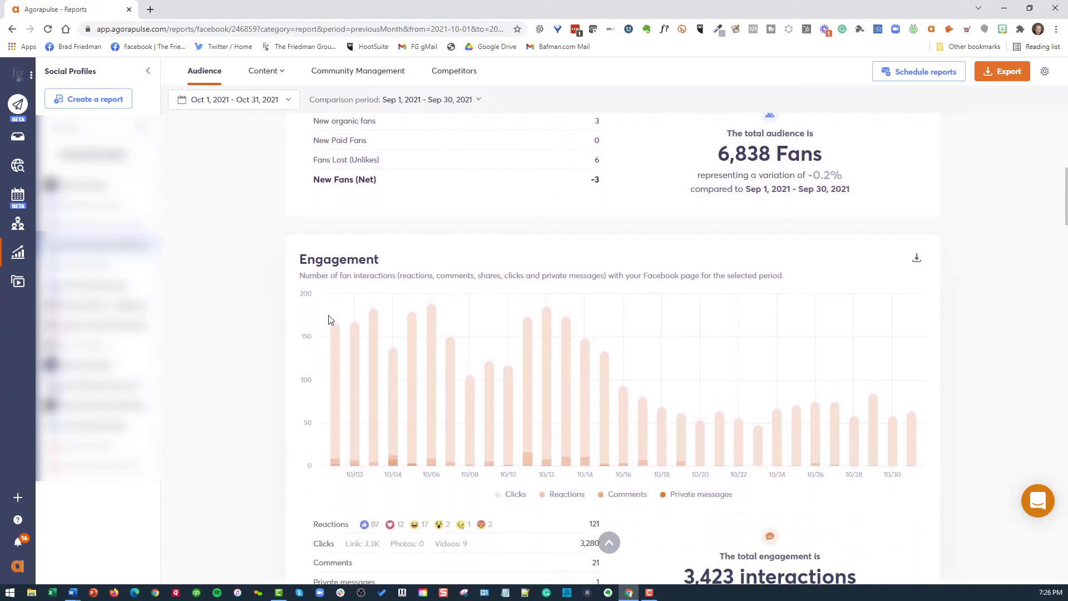
pyautogui.scroll(-2, 328, 319)
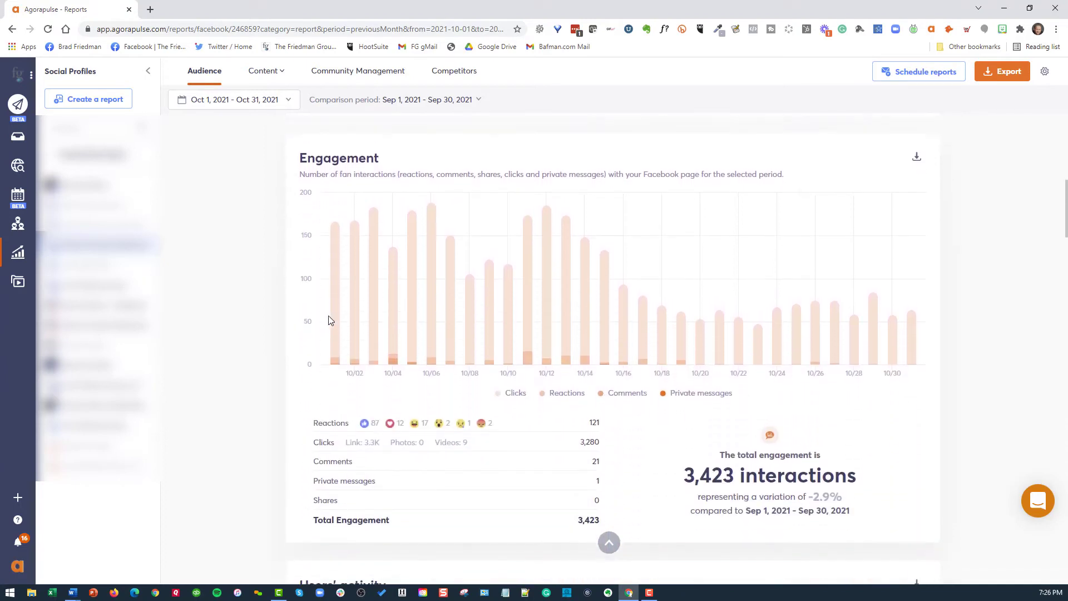
pyautogui.scroll(-1, 328, 320)
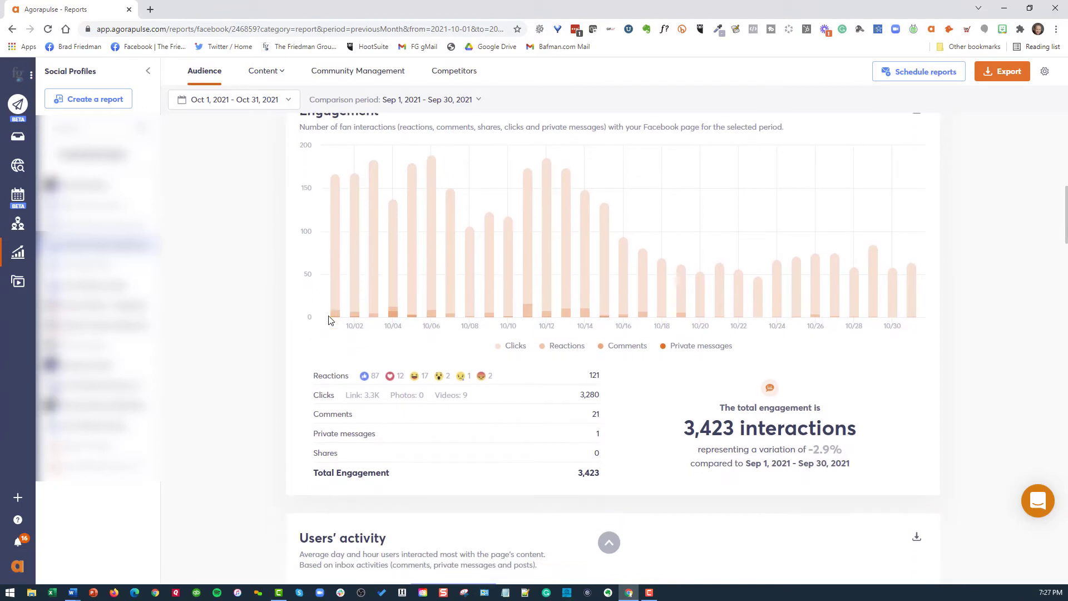
pyautogui.scroll(-1, 331, 320)
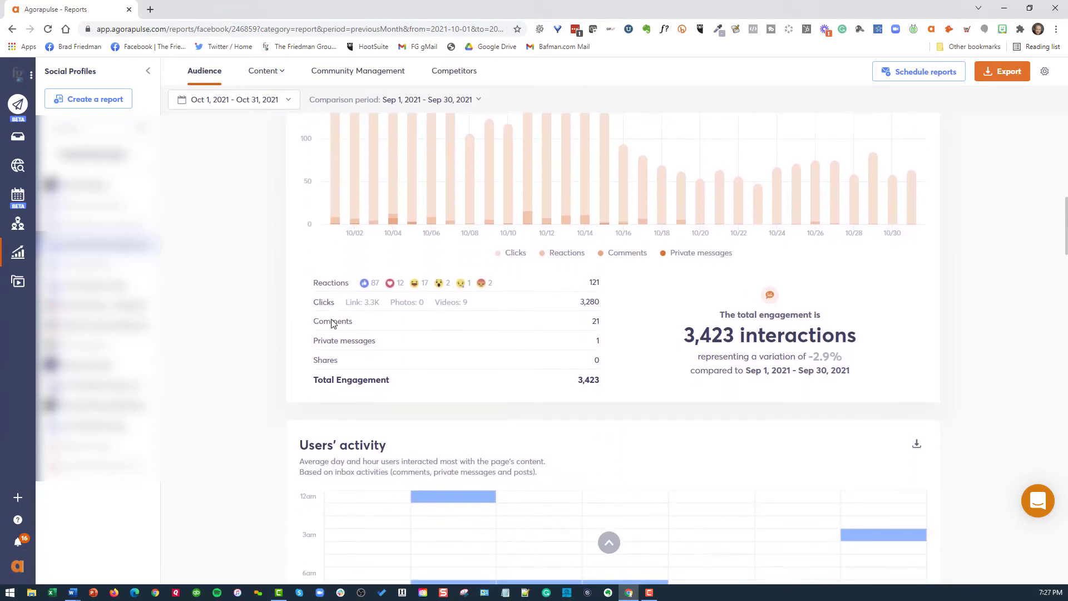
pyautogui.scroll(-1, 332, 320)
pyautogui.scroll(-1, 332, 320)
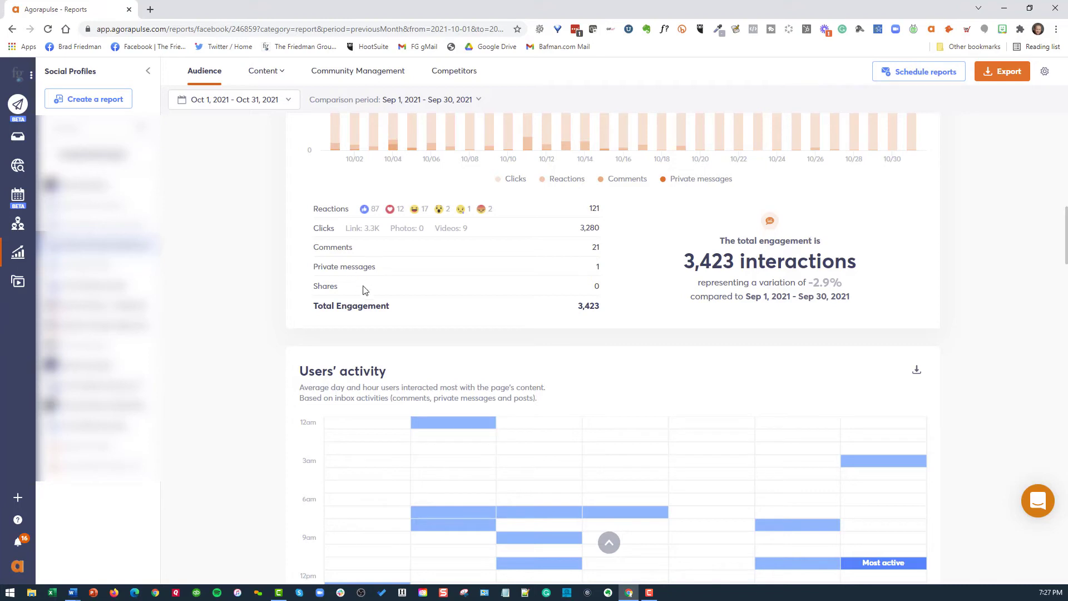
pyautogui.scroll(-2, 320, 306)
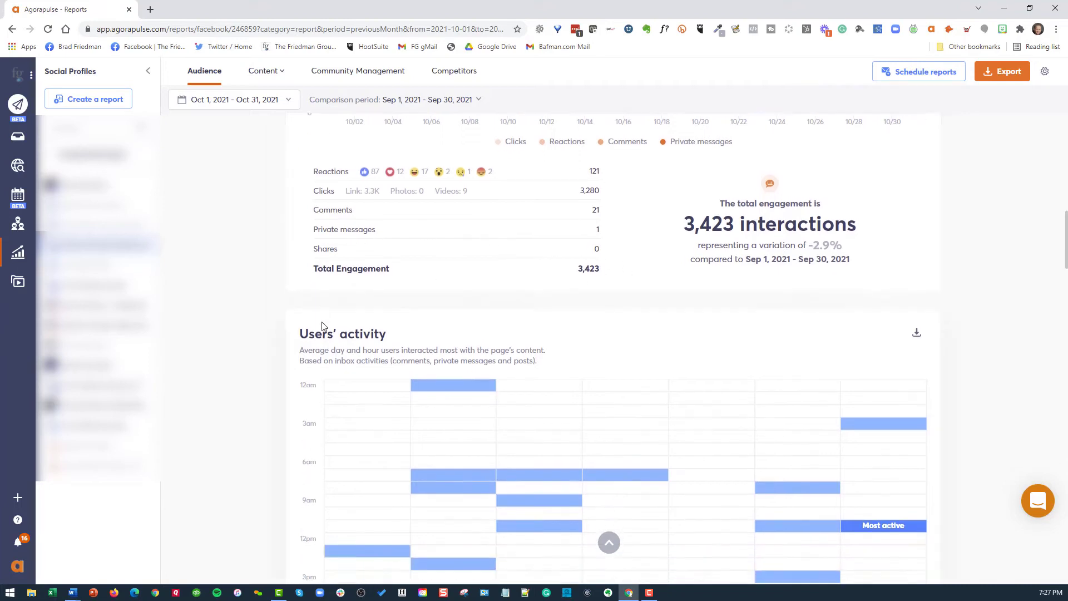
pyautogui.scroll(-1, 330, 341)
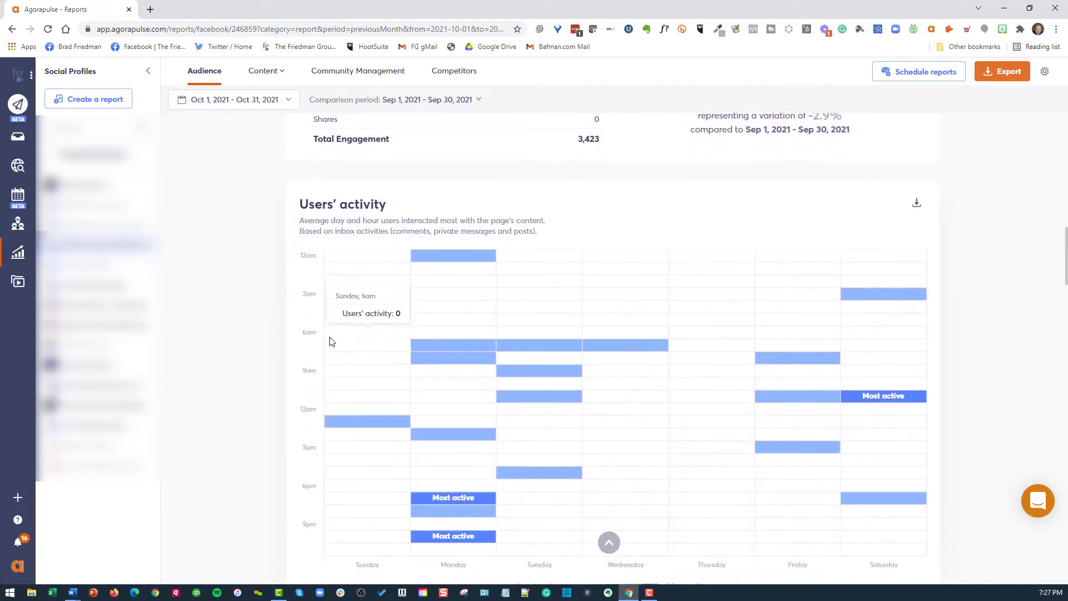
pyautogui.scroll(-1, 330, 341)
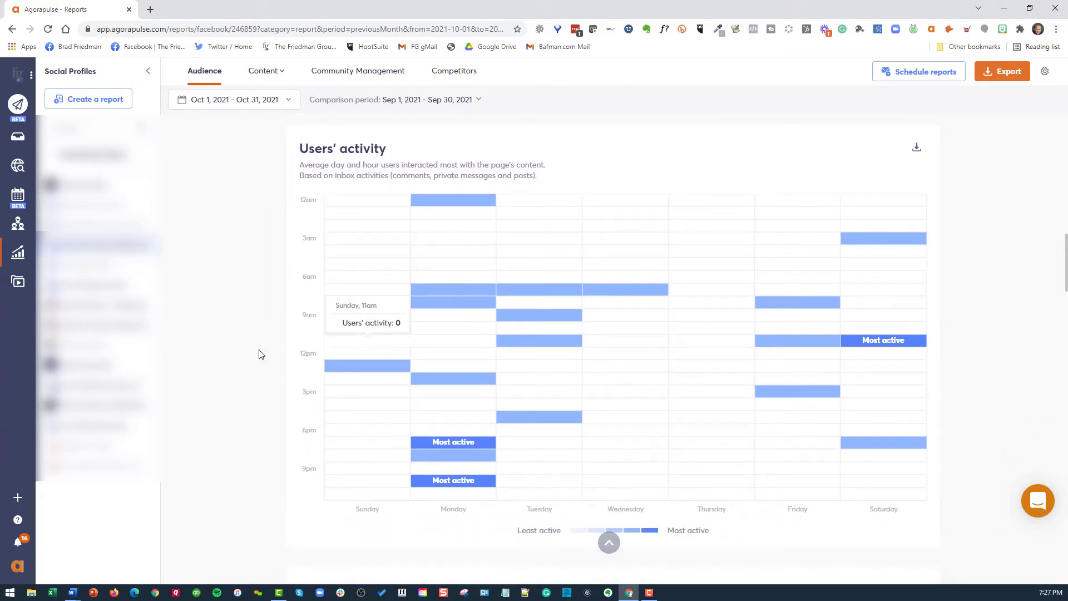
pyautogui.scroll(-5, 281, 354)
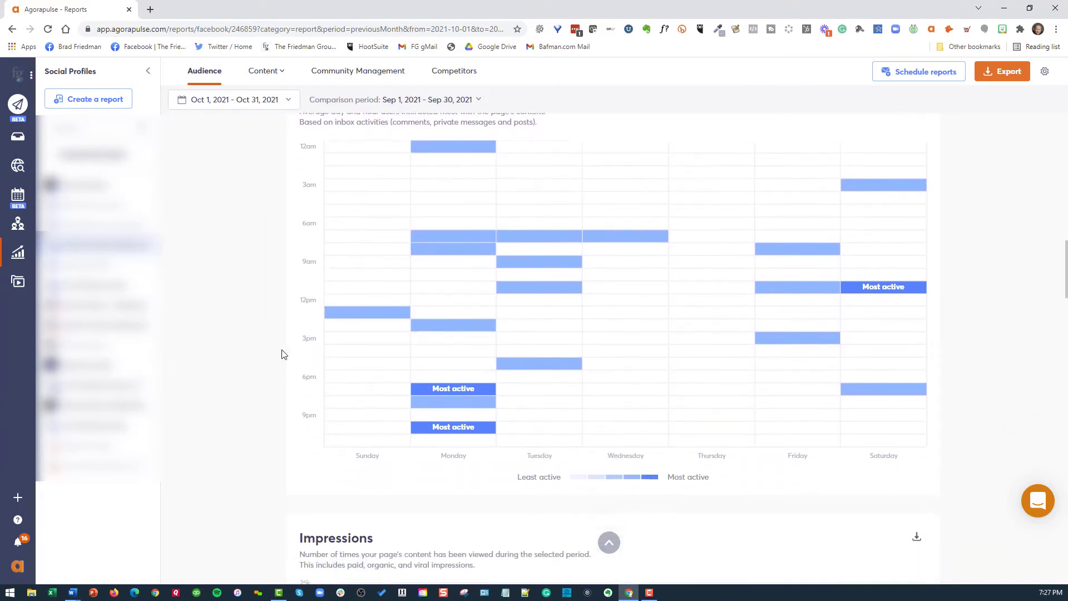
pyautogui.scroll(-2, 281, 357)
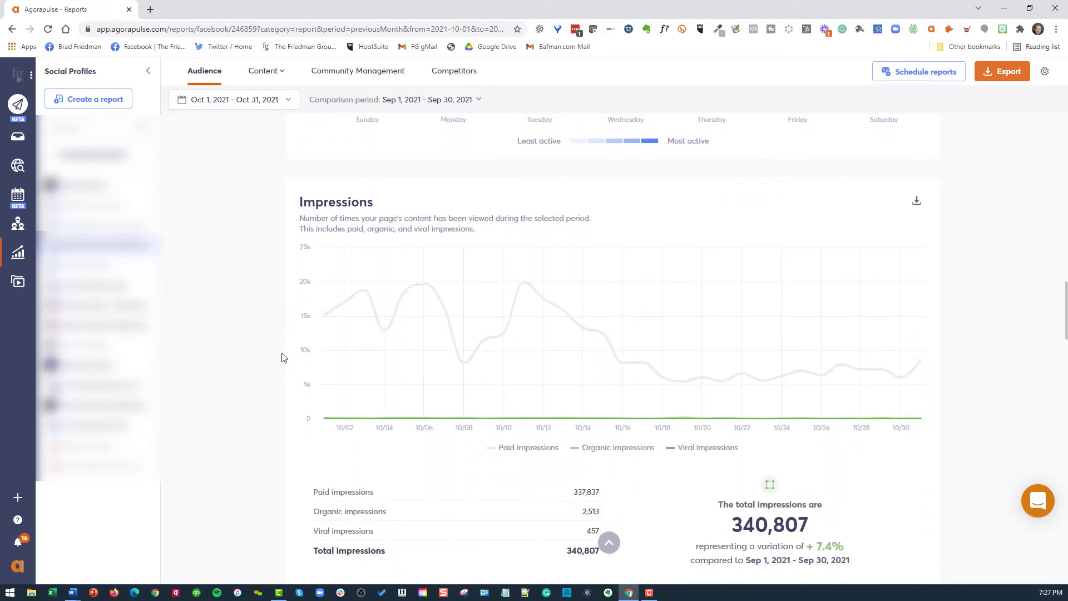
pyautogui.scroll(-1, 288, 367)
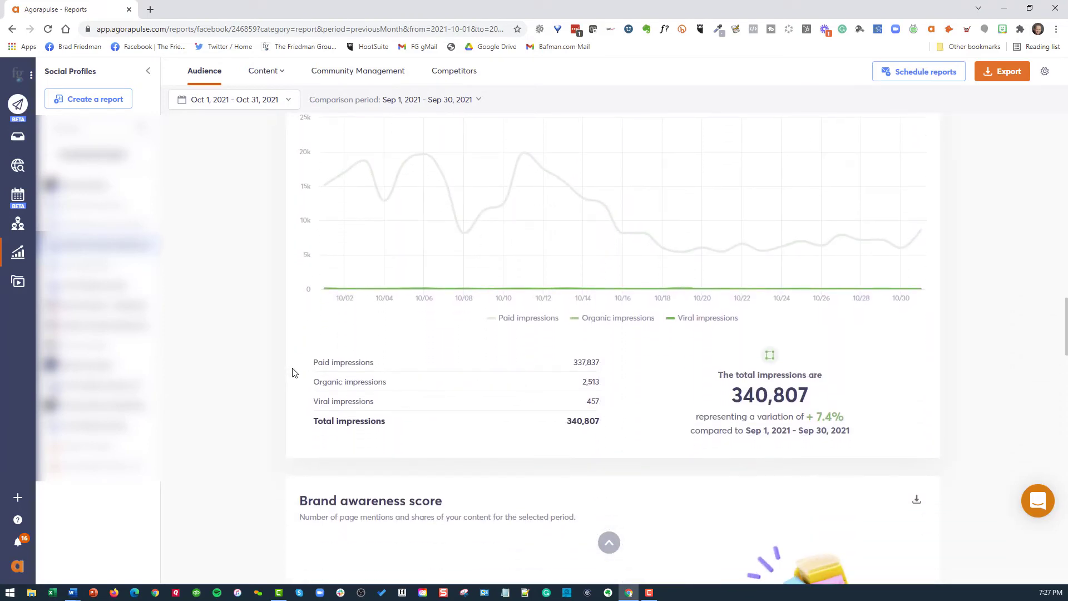
pyautogui.scroll(-1, 292, 373)
pyautogui.scroll(-1, 295, 371)
pyautogui.scroll(-2, 297, 378)
pyautogui.scroll(-2, 299, 386)
pyautogui.scroll(-3, 304, 393)
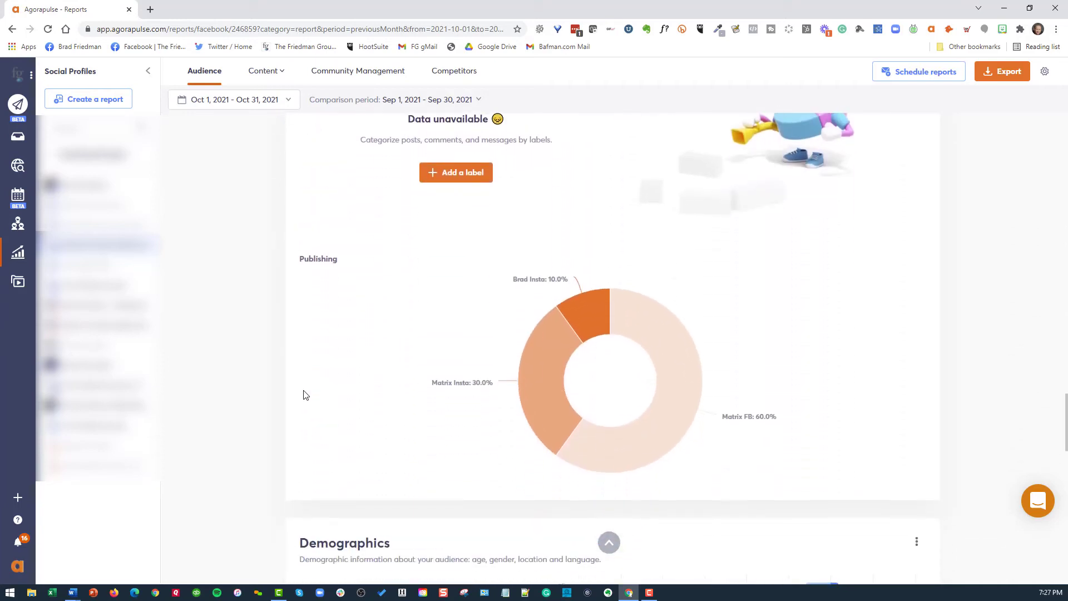
pyautogui.scroll(-1, 303, 392)
pyautogui.scroll(-2, 306, 394)
pyautogui.scroll(-1, 308, 397)
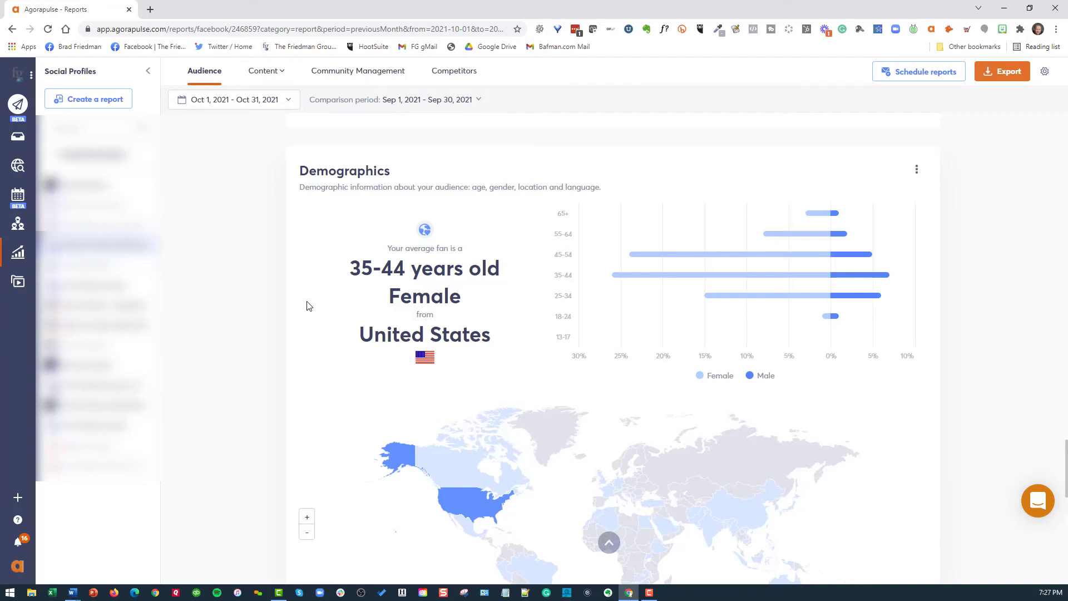
pyautogui.scroll(-1, 339, 303)
pyautogui.scroll(-2, 339, 303)
pyautogui.scroll(-1, 338, 302)
pyautogui.scroll(-1, 338, 303)
pyautogui.scroll(-1, 339, 304)
pyautogui.scroll(-1, 339, 303)
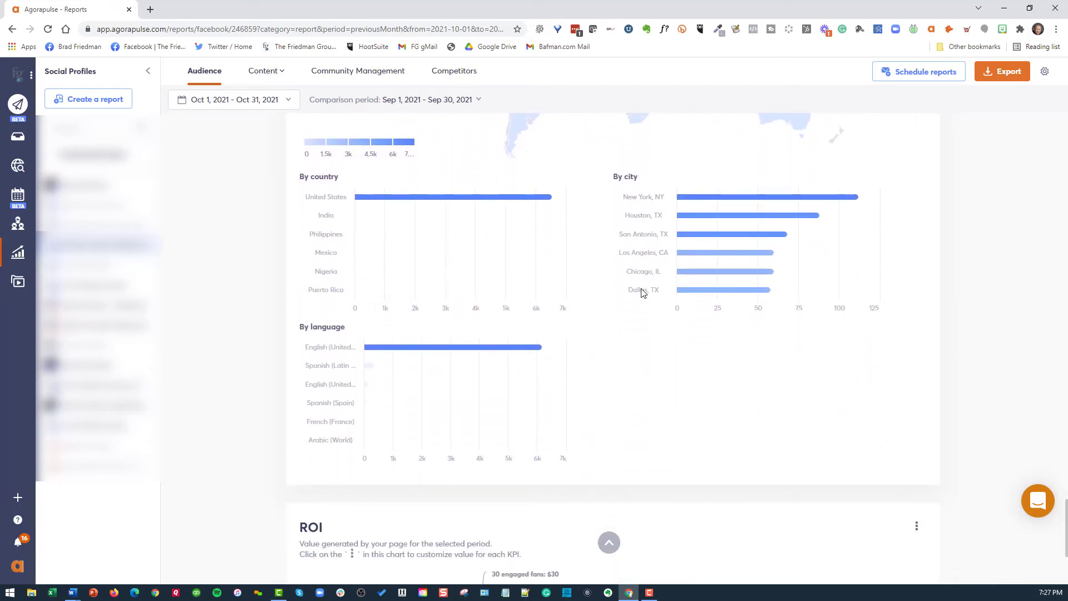
pyautogui.scroll(-1, 636, 322)
pyautogui.scroll(-1, 637, 326)
pyautogui.scroll(-1, 638, 329)
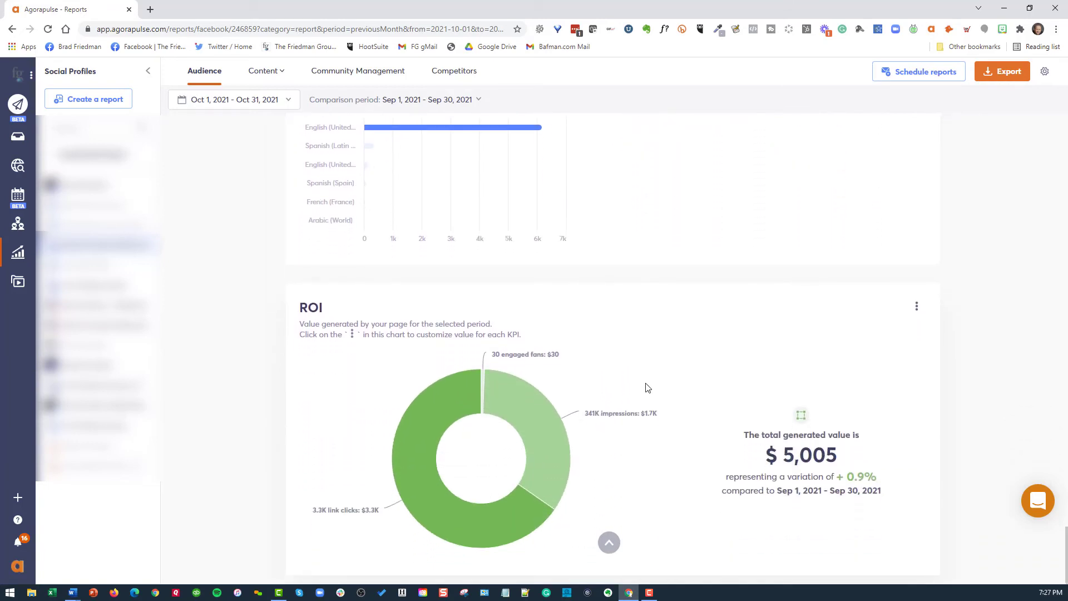